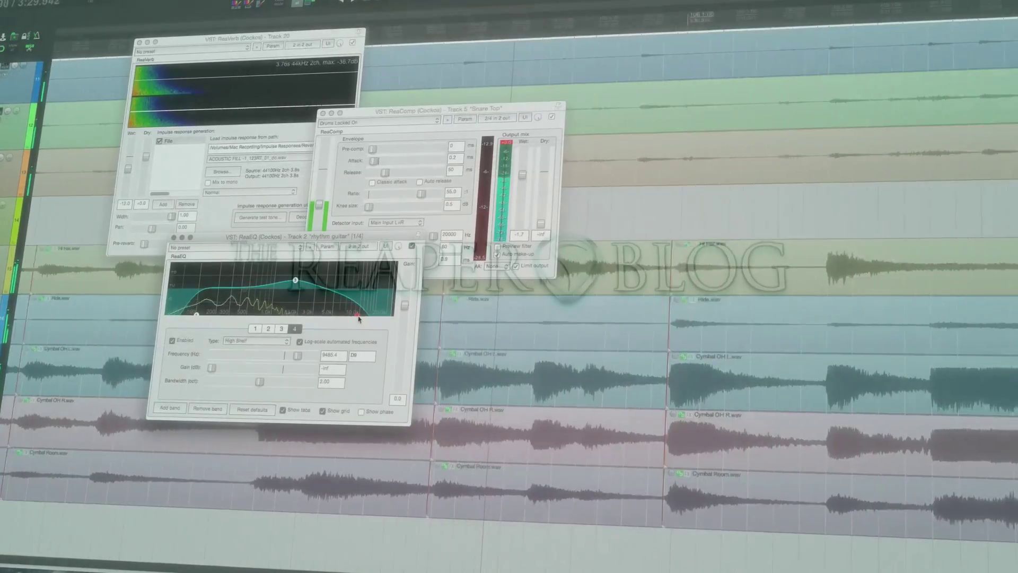
Adjust the docked layout and scroll down to reveal the Main track's bypass envelope.
{"action": "left_click_drag", "start_coordinate": [359, 319], "coordinate": [384, 316]}
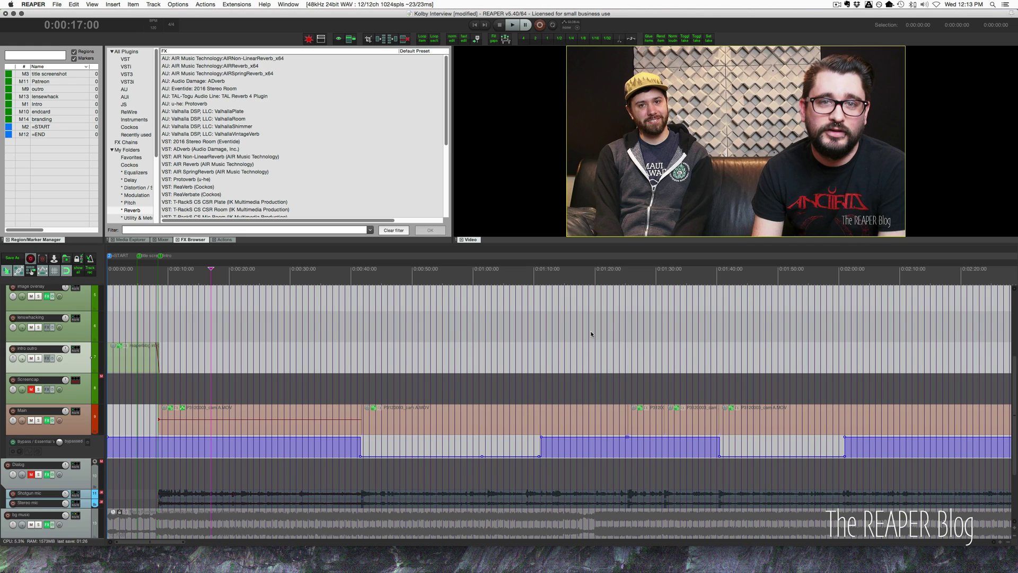
{"action": "scroll", "coordinate": [502, 324], "scroll_direction": "down", "scroll_amount": 1}
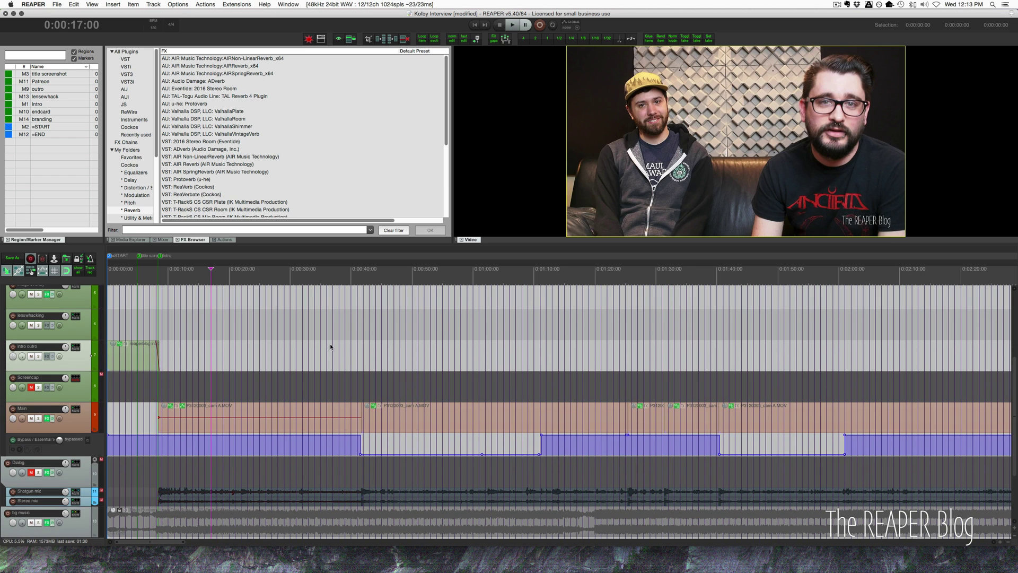
Open the Main track's FX chain to view JT: Essential Video Controls.
{"action": "left_click", "coordinate": [46, 418]}
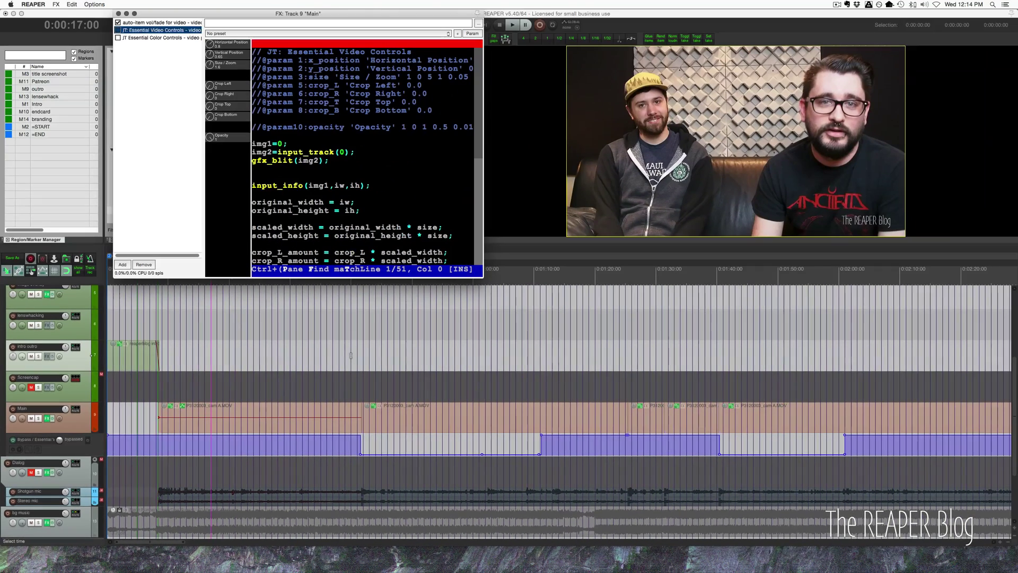
{"action": "left_click", "coordinate": [351, 356]}
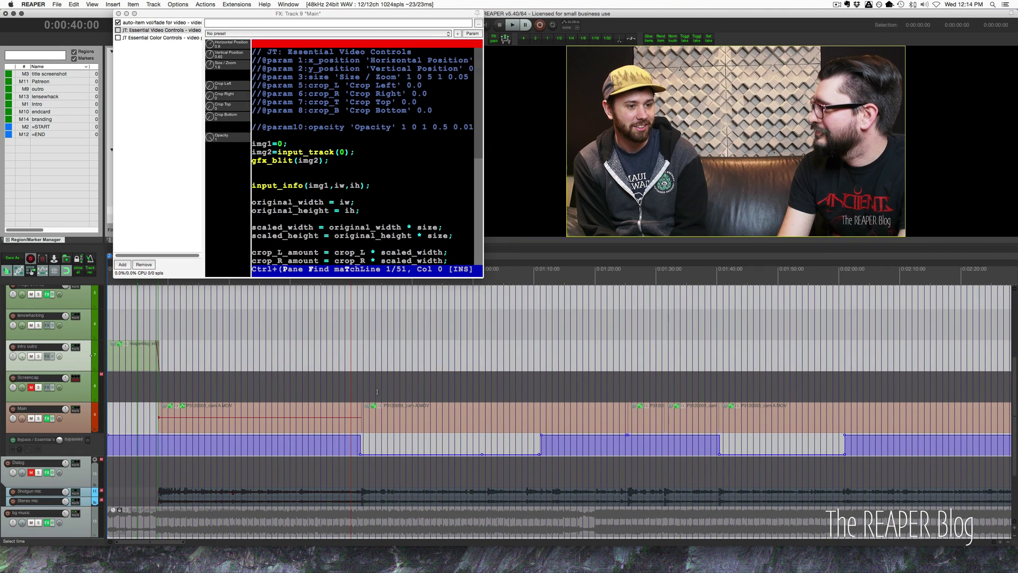
{"action": "left_click", "coordinate": [363, 357]}
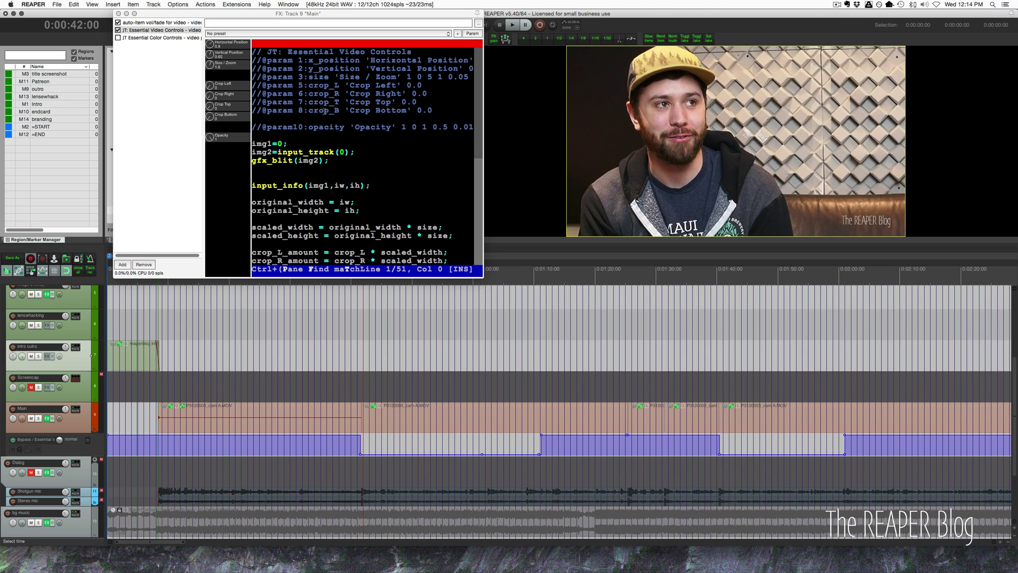
{"action": "left_click", "coordinate": [540, 362]}
{"action": "left_click", "coordinate": [551, 362]}
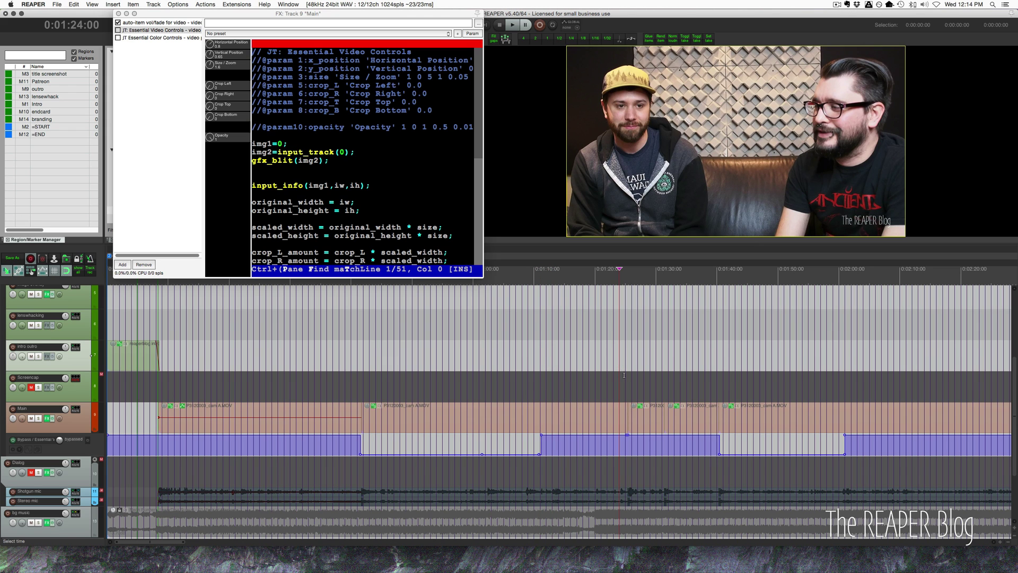
{"action": "left_click", "coordinate": [634, 422]}
{"action": "scroll", "coordinate": [630, 421], "scroll_direction": "up", "scroll_amount": 3}
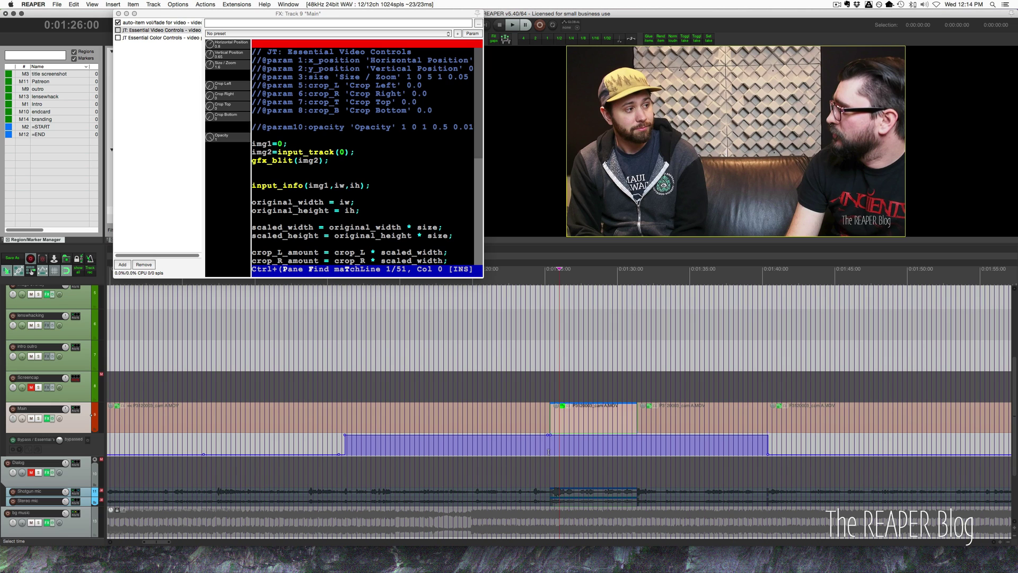
{"action": "left_click", "coordinate": [541, 361]}
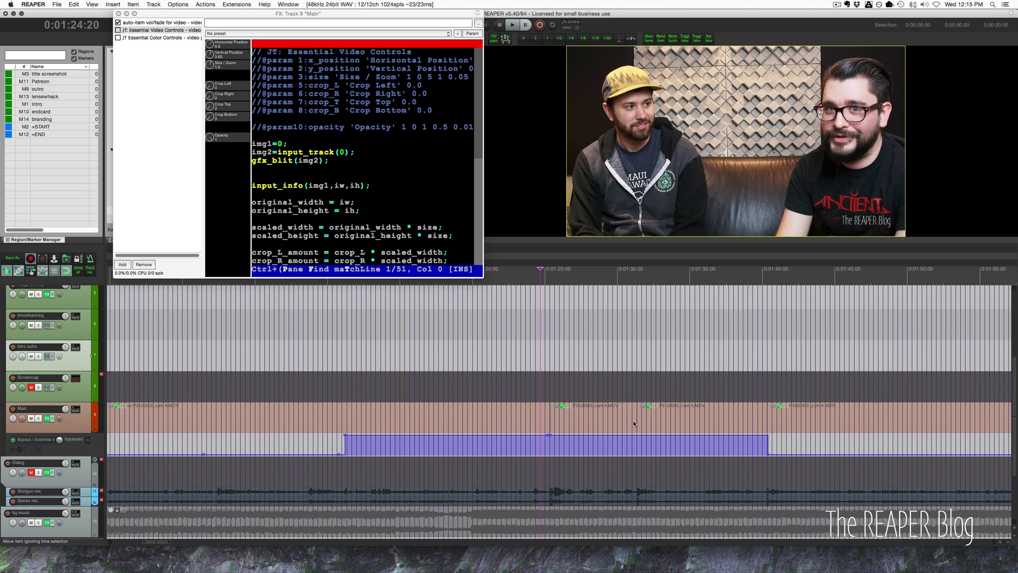
{"action": "left_click", "coordinate": [588, 422]}
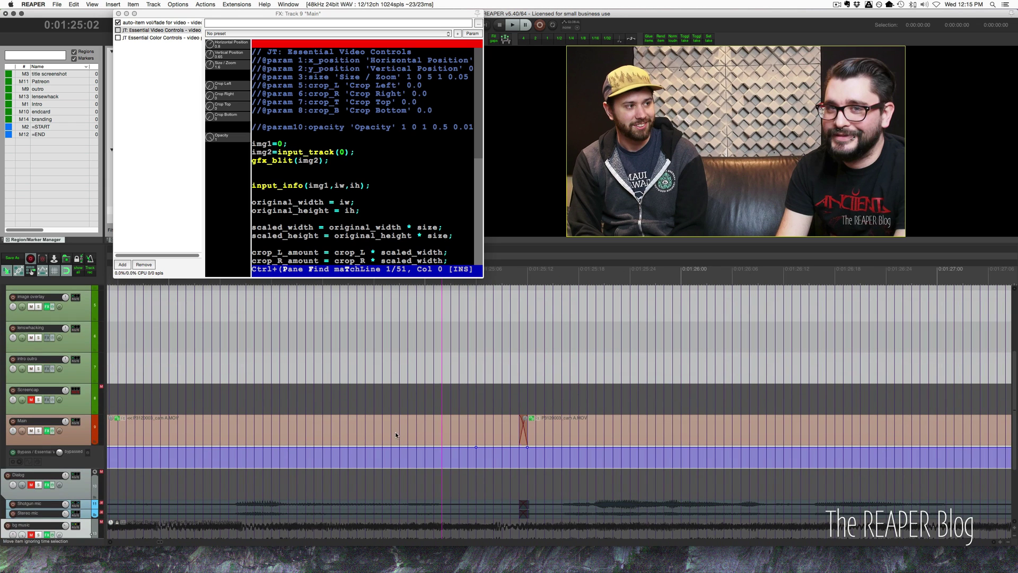
{"action": "left_click", "coordinate": [520, 375]}
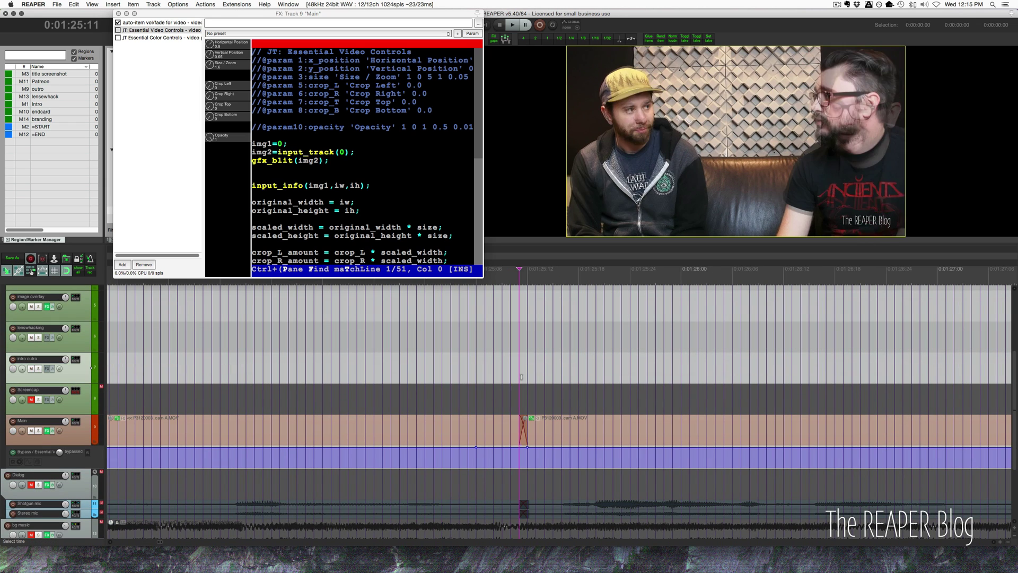
{"action": "key", "text": "Right"}
{"action": "key", "text": "Right"}
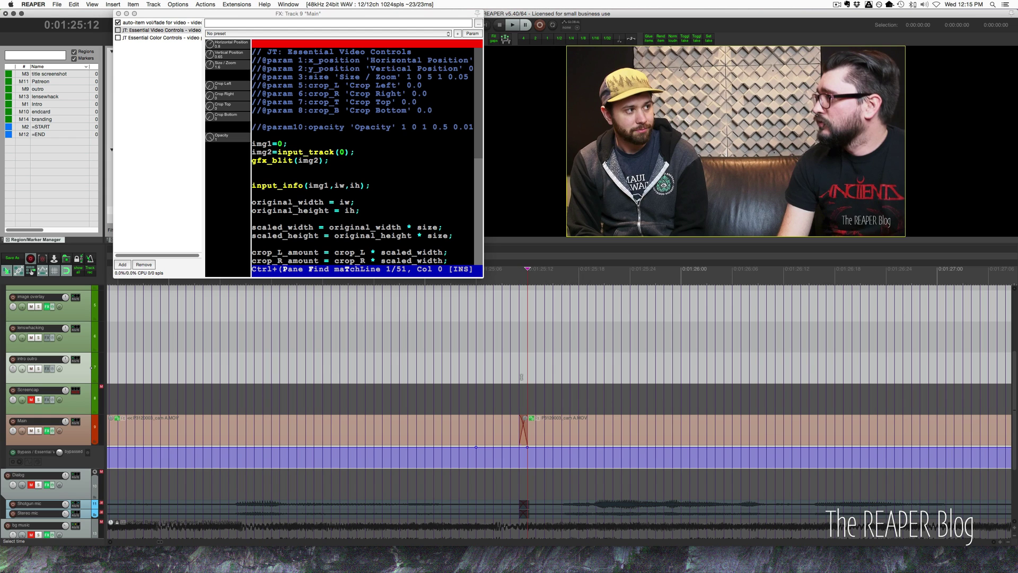
{"action": "key", "text": "Right"}
{"action": "key", "text": "Right"}
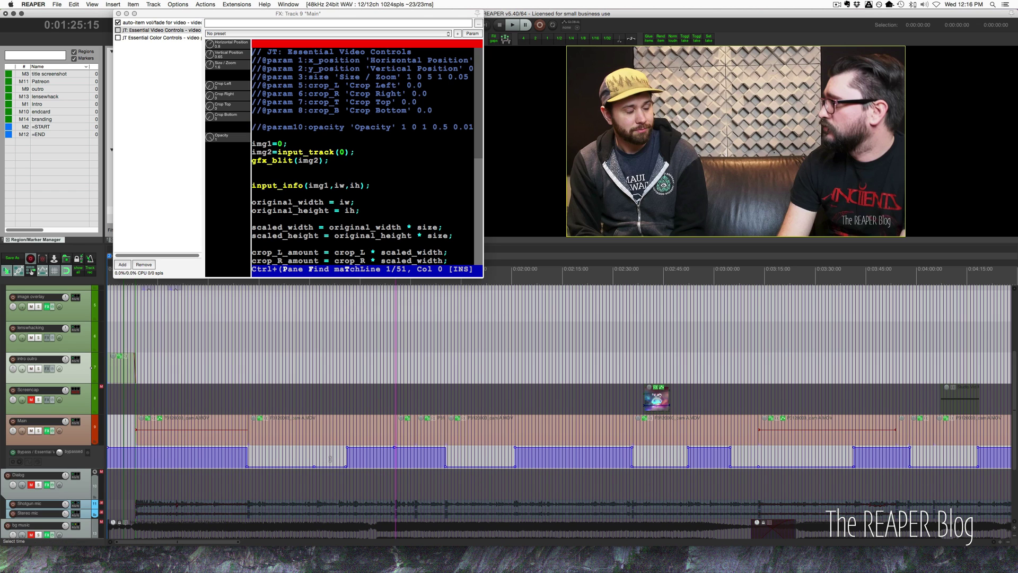
Compare the close-up at 1:56 with the bypassed two-shot at 2:04 and 2:06.
{"action": "scroll", "coordinate": [326, 451], "scroll_direction": "right", "scroll_amount": 5}
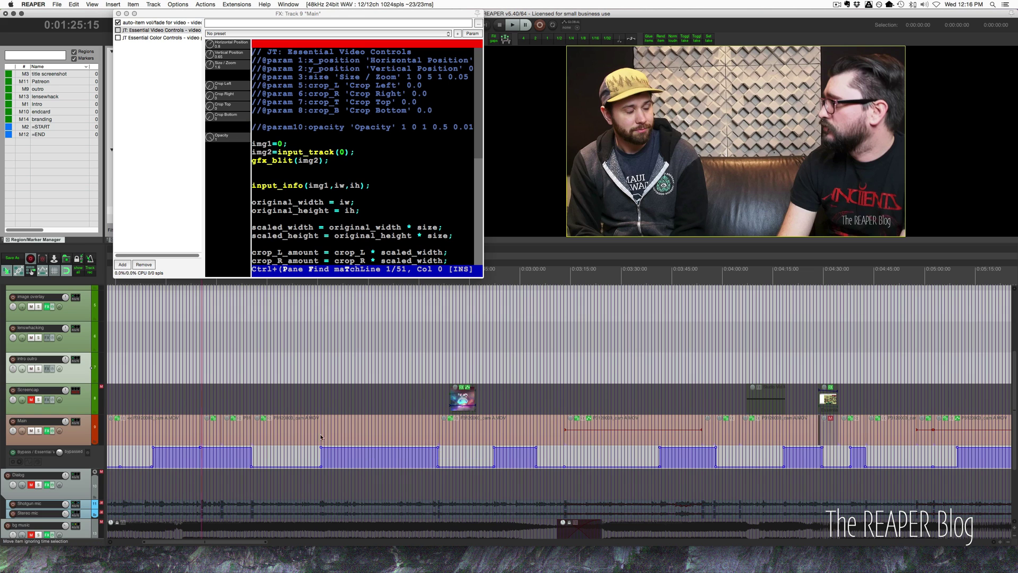
{"action": "left_click", "coordinate": [307, 371]}
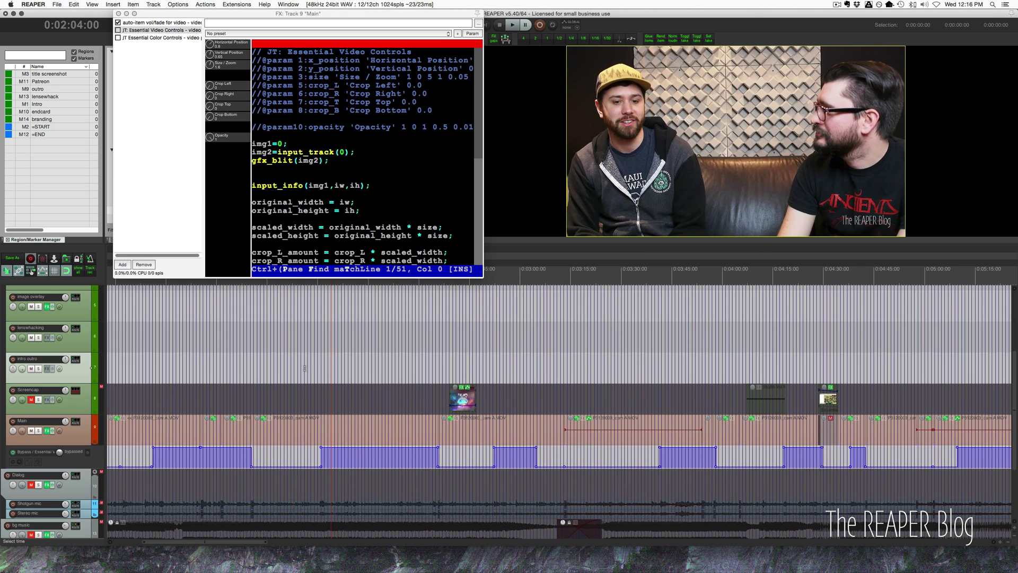
{"action": "left_click", "coordinate": [304, 368]}
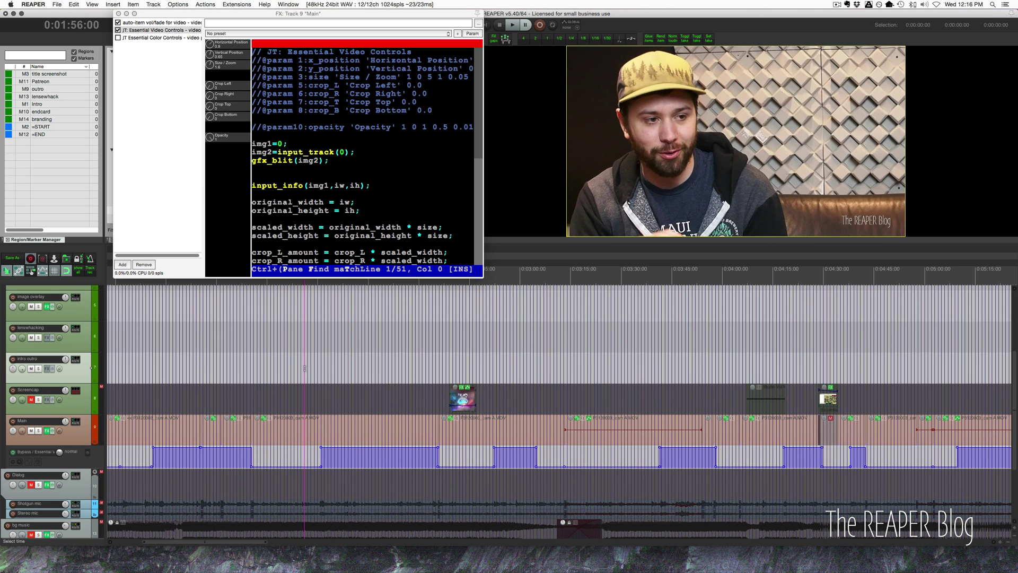
{"action": "left_click", "coordinate": [337, 382]}
Select 1:41–2:01, check the close-up at 1:48, clear the selection and scroll toward 2:43.
{"action": "left_click_drag", "start_coordinate": [254, 454], "coordinate": [320, 456]}
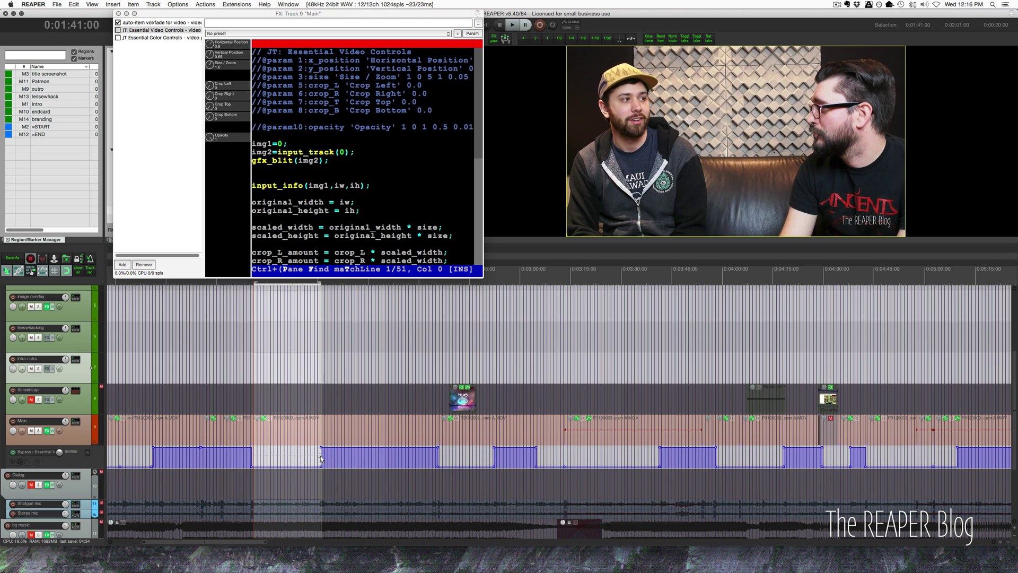
{"action": "left_click", "coordinate": [291, 456]}
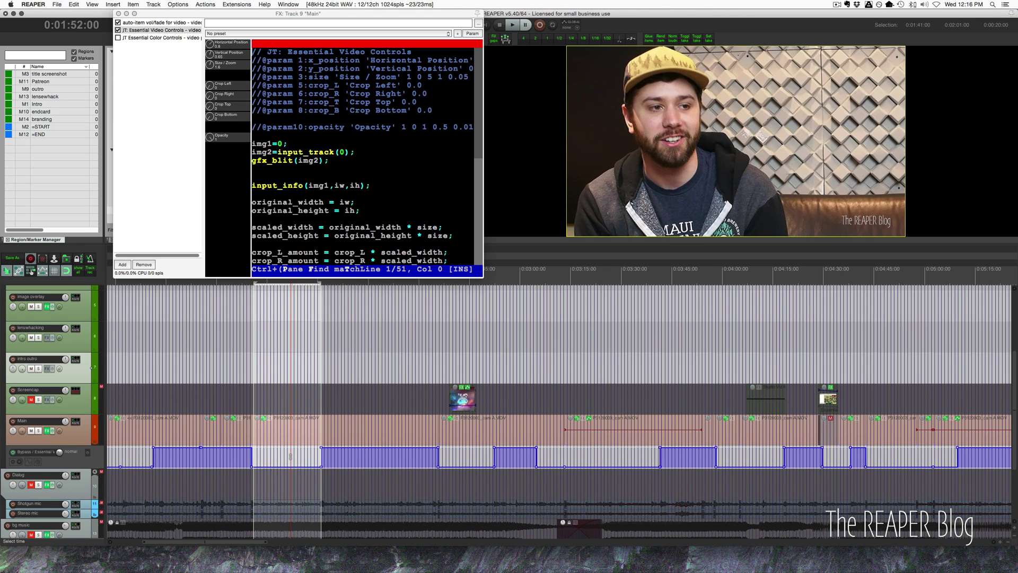
{"action": "scroll", "coordinate": [291, 456], "scroll_direction": "up", "scroll_amount": 1}
{"action": "key", "text": "Escape"}
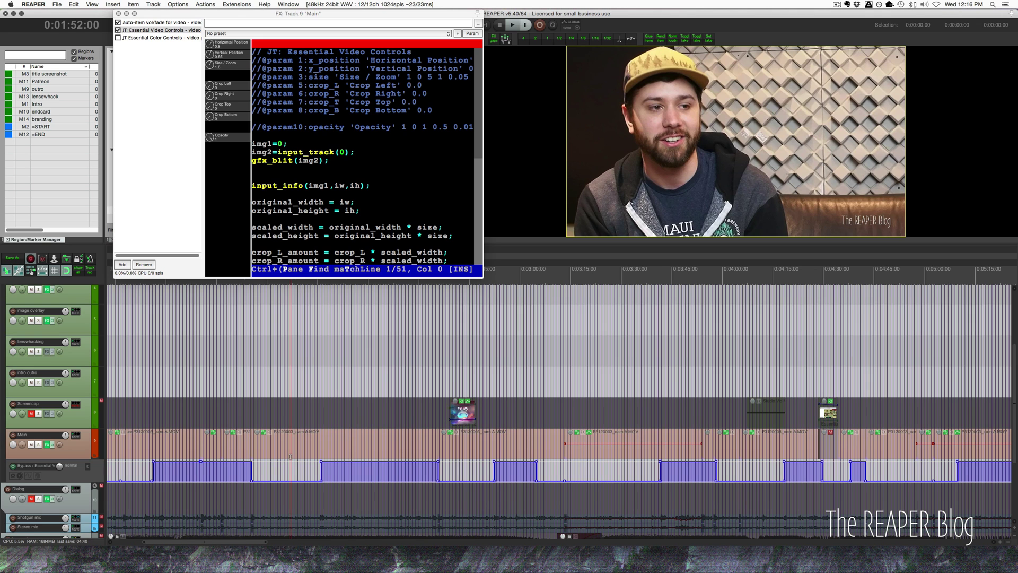
{"action": "scroll", "coordinate": [289, 459], "scroll_direction": "right", "scroll_amount": 3}
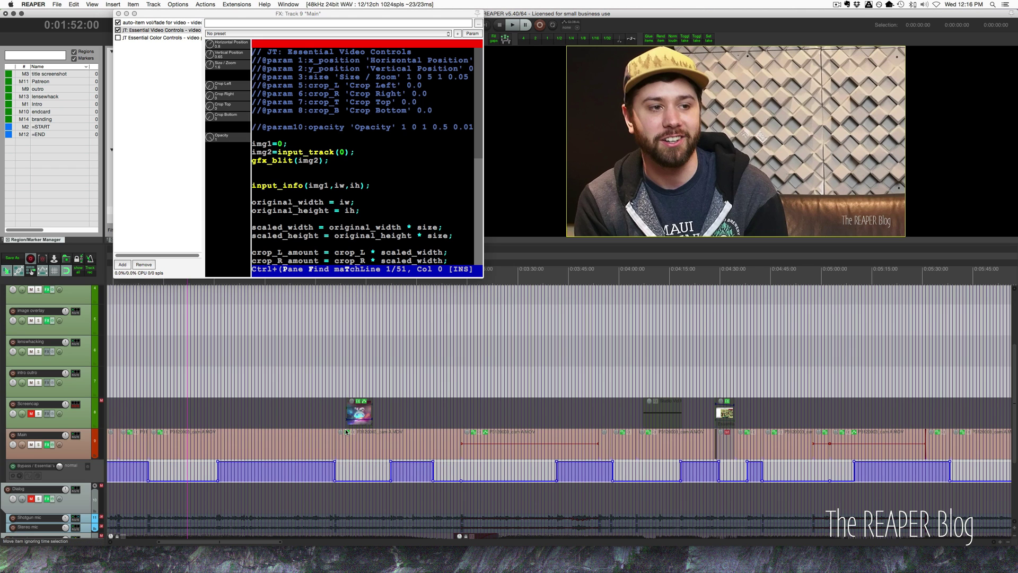
{"action": "scroll", "coordinate": [345, 431], "scroll_direction": "right", "scroll_amount": 5}
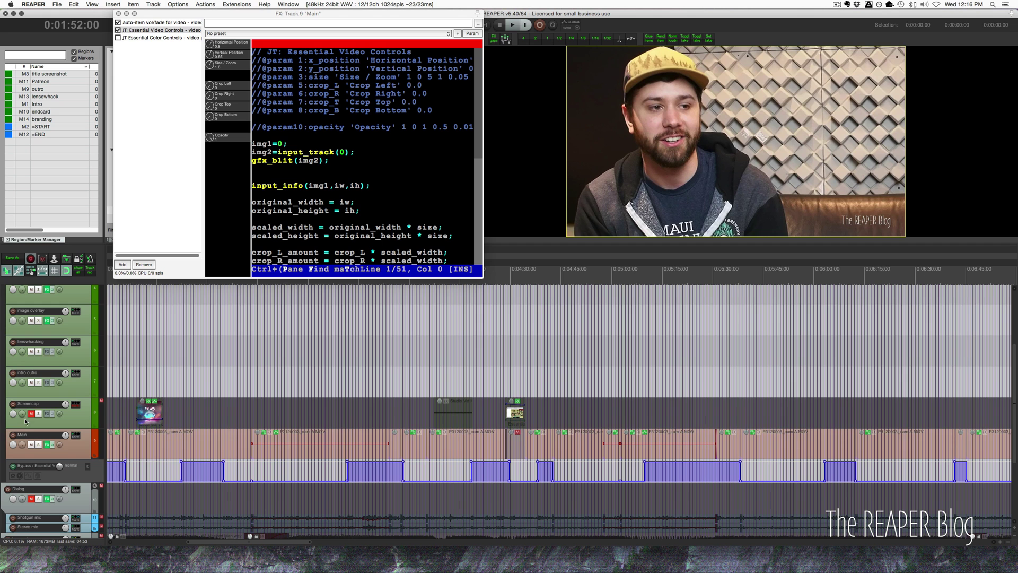
Select the Neon Runner image at 2:43 on the enlarged Screencap track and open its item FX chain.
{"action": "left_click", "coordinate": [149, 388]}
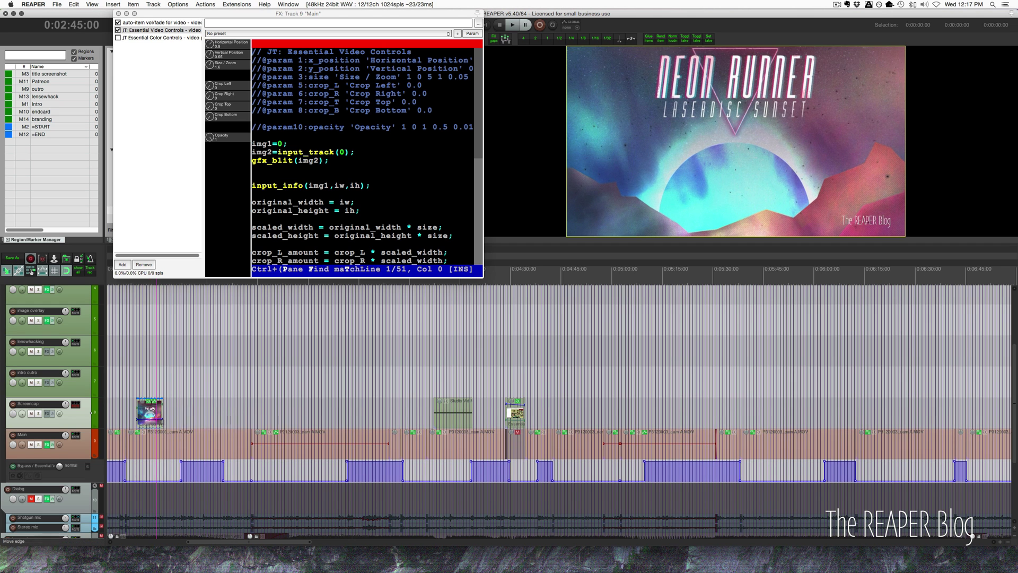
{"action": "scroll", "coordinate": [191, 425], "scroll_direction": "up", "scroll_amount": 3}
{"action": "scroll", "coordinate": [192, 425], "scroll_direction": "up", "scroll_amount": 3}
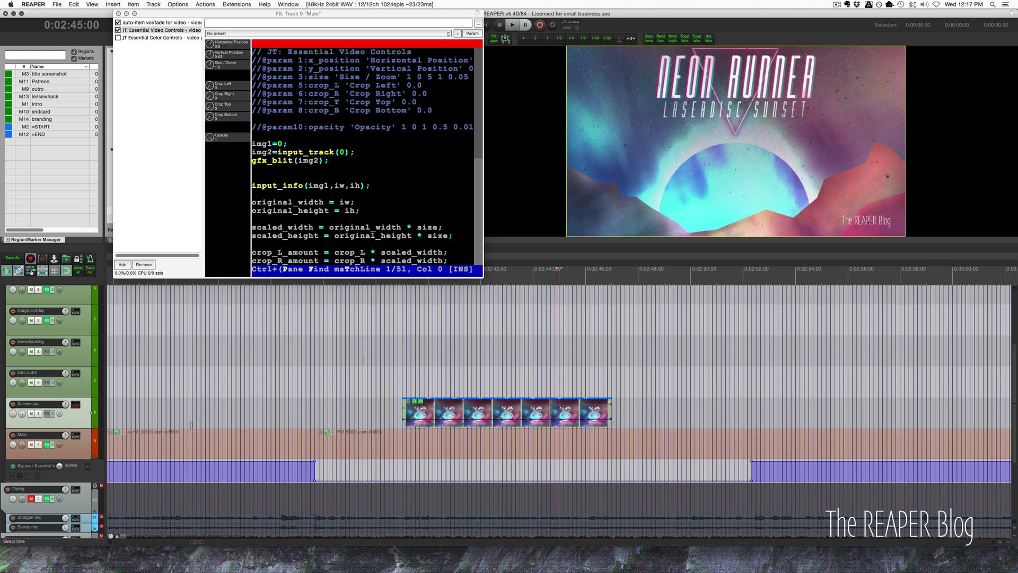
{"action": "scroll", "coordinate": [191, 425], "scroll_direction": "right", "scroll_amount": 3}
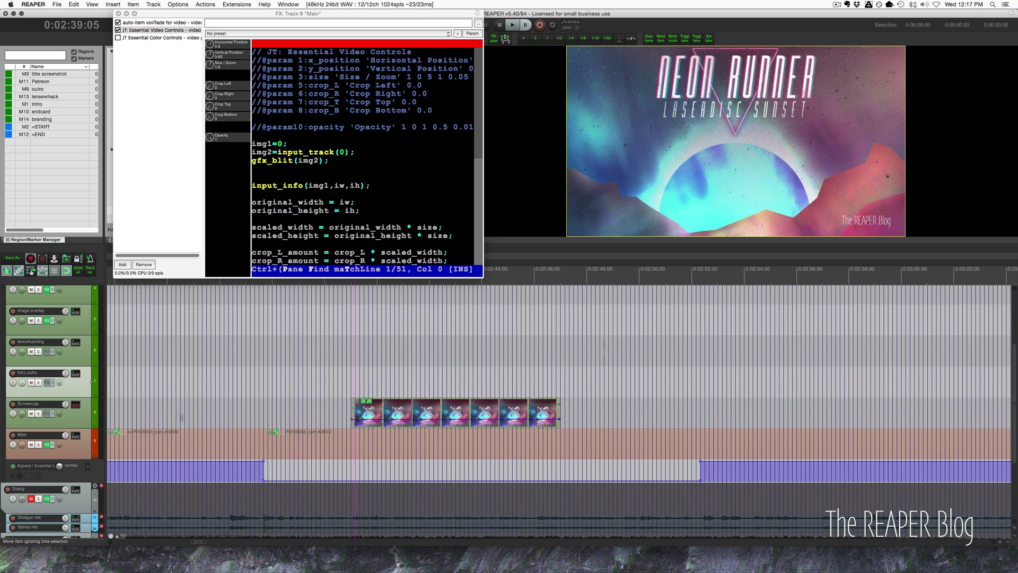
{"action": "left_click", "coordinate": [366, 414]}
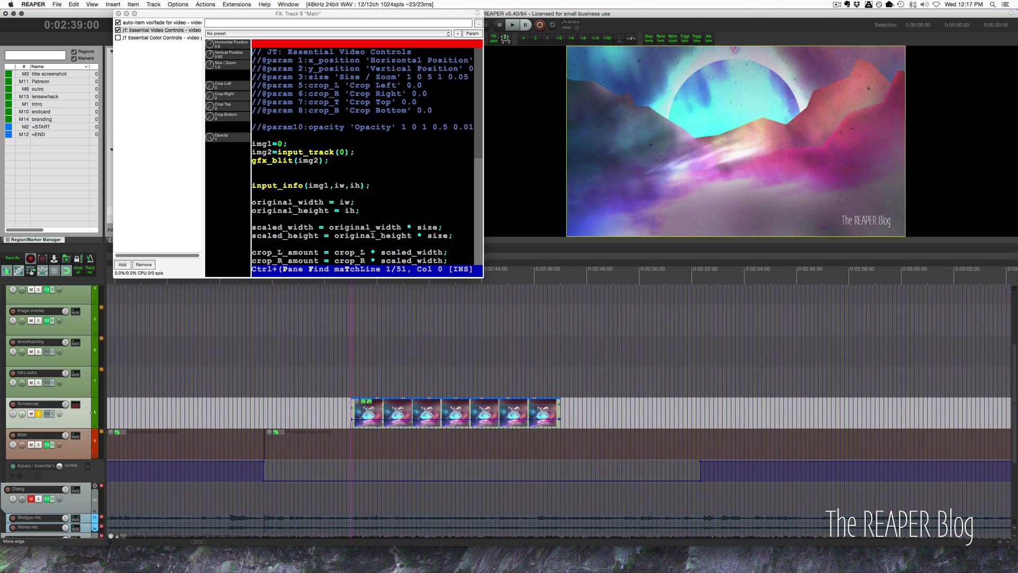
{"action": "scroll", "coordinate": [351, 424], "scroll_direction": "up", "scroll_amount": 5}
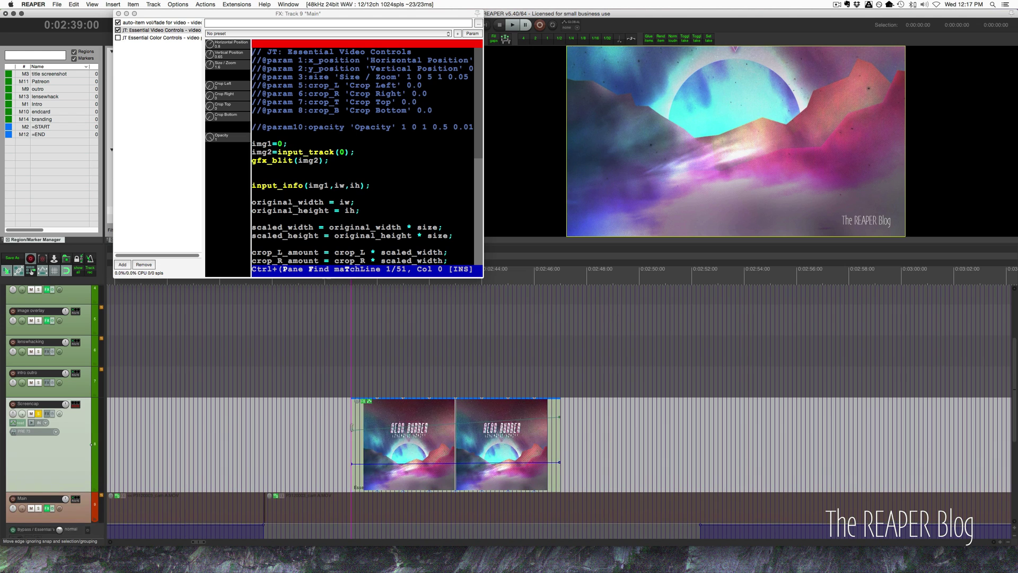
{"action": "scroll", "coordinate": [351, 427], "scroll_direction": "up", "scroll_amount": 1}
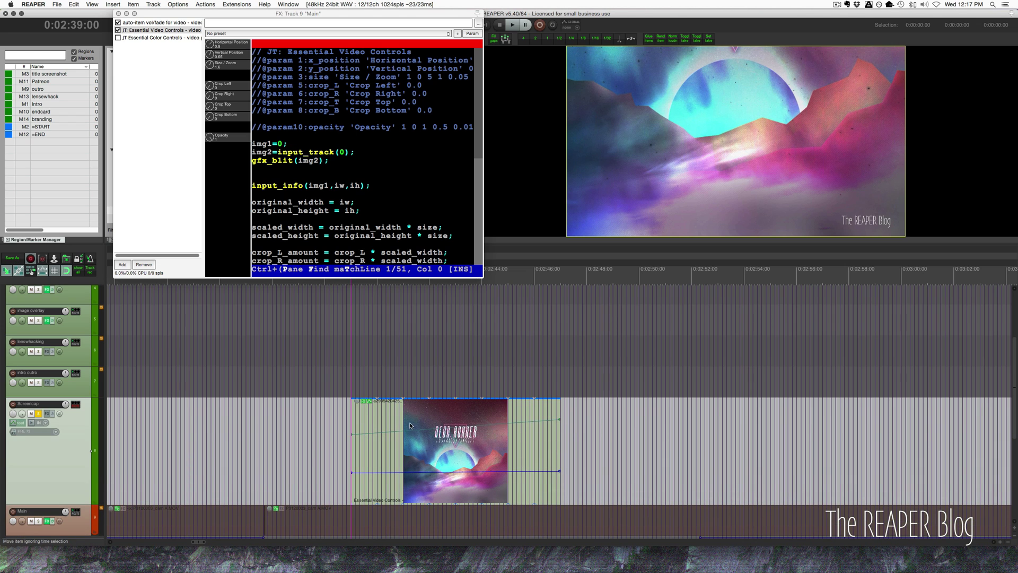
{"action": "left_click", "coordinate": [368, 401]}
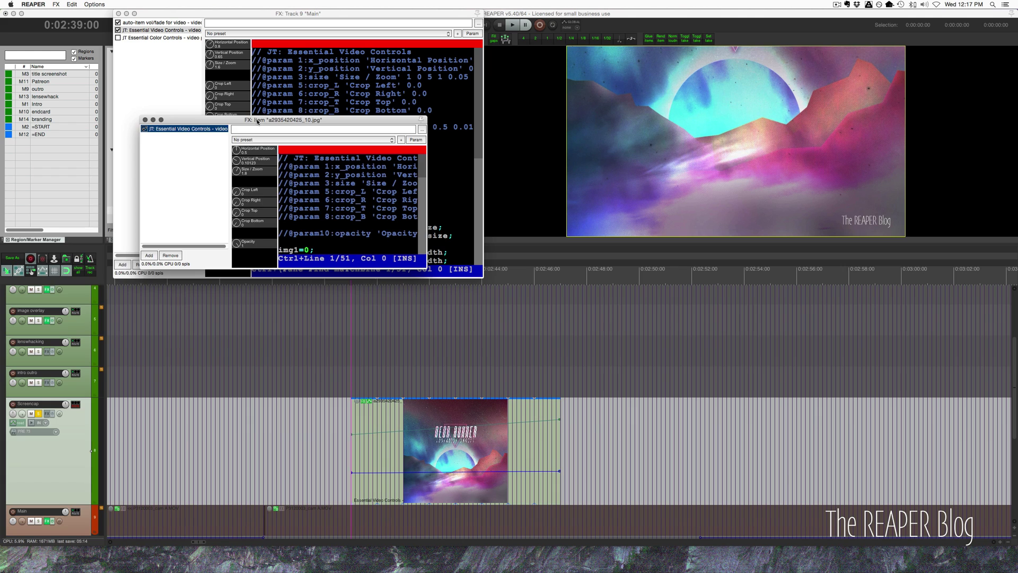
Move the image clip's FX window aside and play from inside the animated Neon Runner clip.
{"action": "left_click_drag", "start_coordinate": [257, 120], "coordinate": [185, 171]}
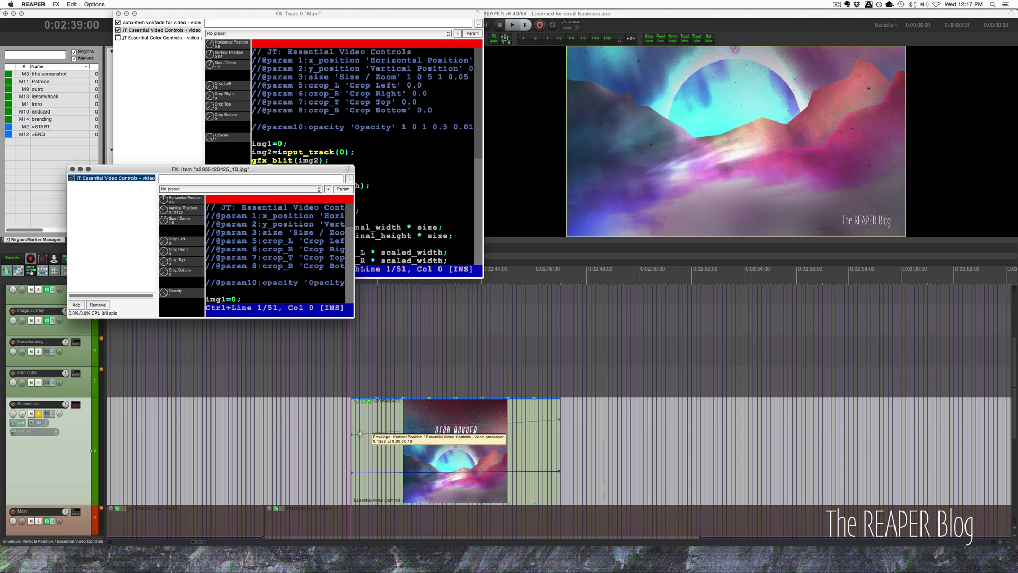
{"action": "scroll", "coordinate": [456, 387], "scroll_direction": "down", "scroll_amount": 1}
{"action": "left_click", "coordinate": [551, 341]}
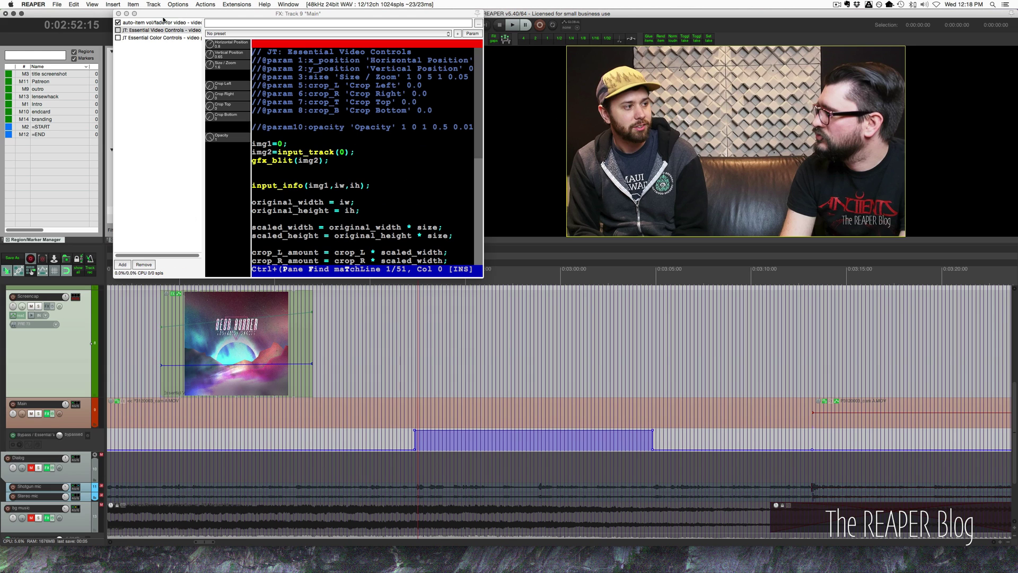
Enable JT Essential Color Controls in the Main track's FX chain for a warmer grade.
{"action": "left_click", "coordinate": [118, 38]}
{"action": "left_click", "coordinate": [118, 40]}
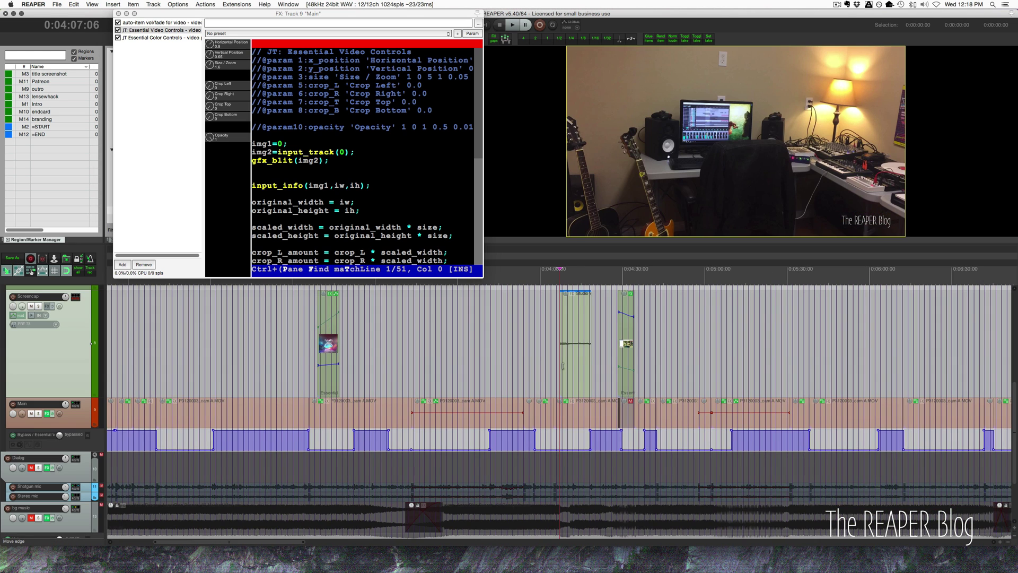
Preview the b-roll images from 7:22 to 7:44: title artwork, planet, astronaut, character and dialogue scenes.
{"action": "scroll", "coordinate": [563, 366], "scroll_direction": "right", "scroll_amount": 5}
{"action": "scroll", "coordinate": [563, 366], "scroll_direction": "right", "scroll_amount": 5}
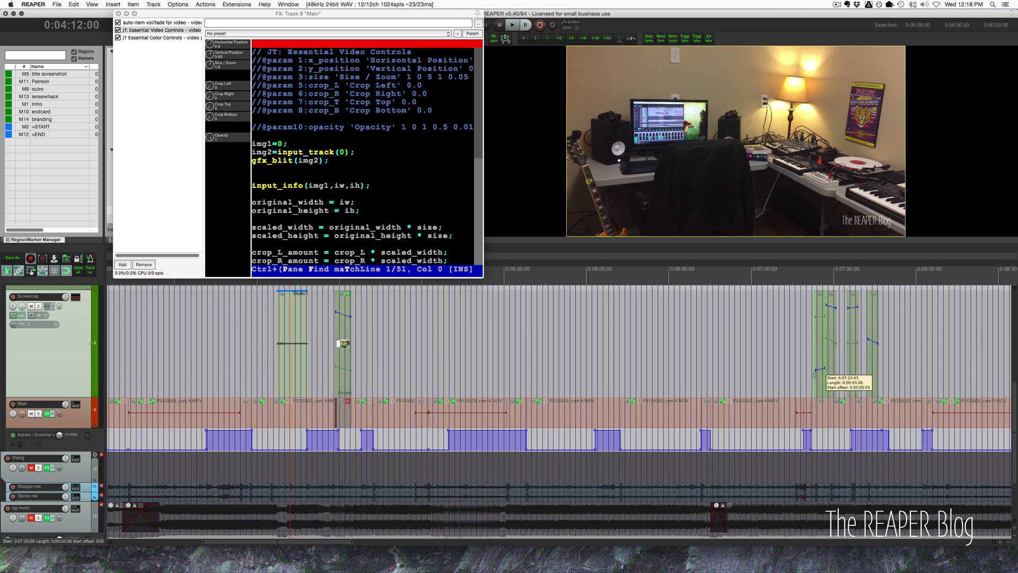
{"action": "left_click", "coordinate": [817, 384]}
{"action": "scroll", "coordinate": [816, 384], "scroll_direction": "up", "scroll_amount": 4}
{"action": "scroll", "coordinate": [817, 387], "scroll_direction": "up", "scroll_amount": 3}
{"action": "left_click", "coordinate": [444, 291]}
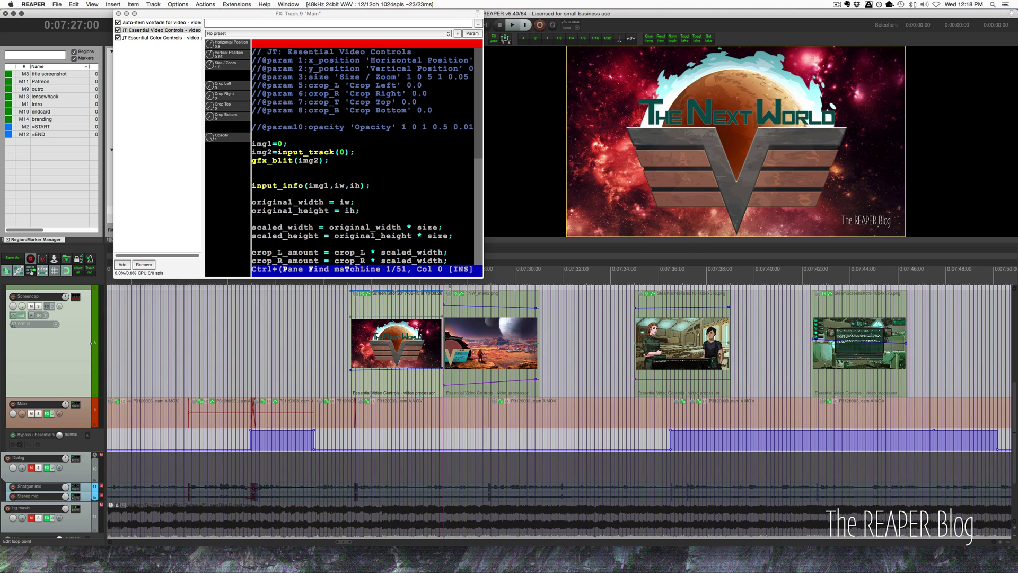
{"action": "left_click", "coordinate": [519, 281]}
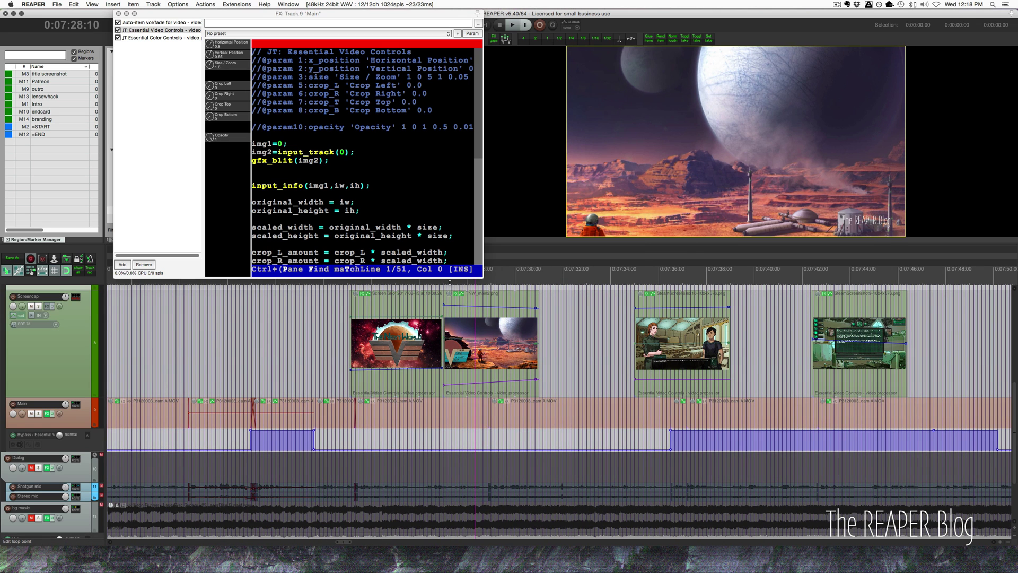
{"action": "left_click", "coordinate": [534, 281]}
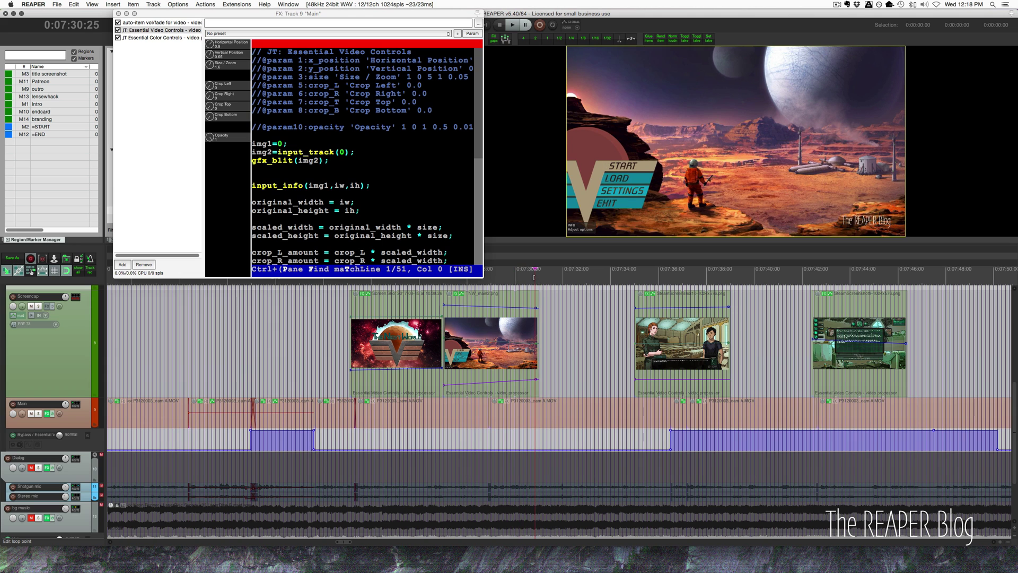
{"action": "left_click", "coordinate": [653, 273]}
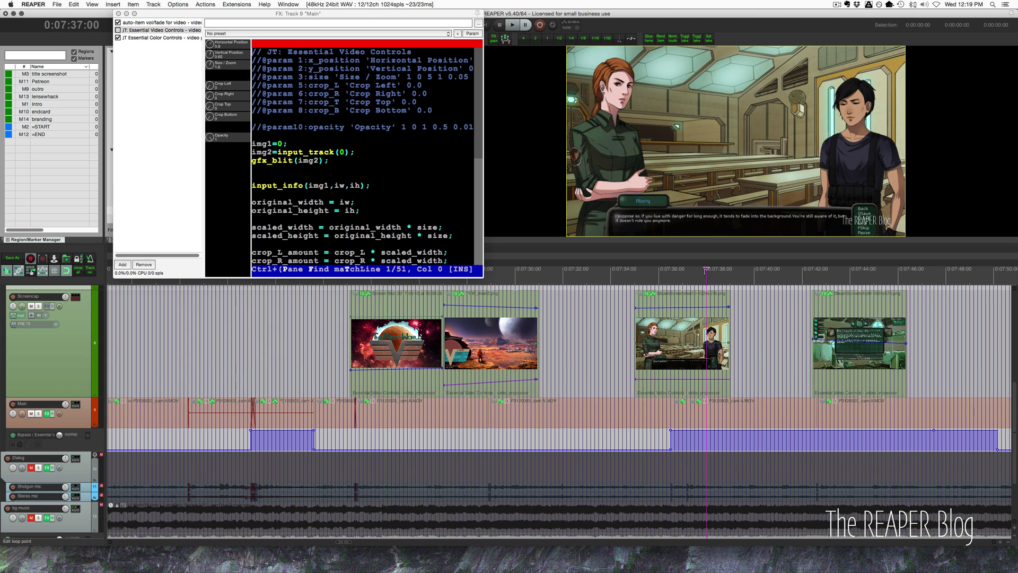
{"action": "left_click", "coordinate": [706, 273]}
{"action": "left_click", "coordinate": [870, 273]}
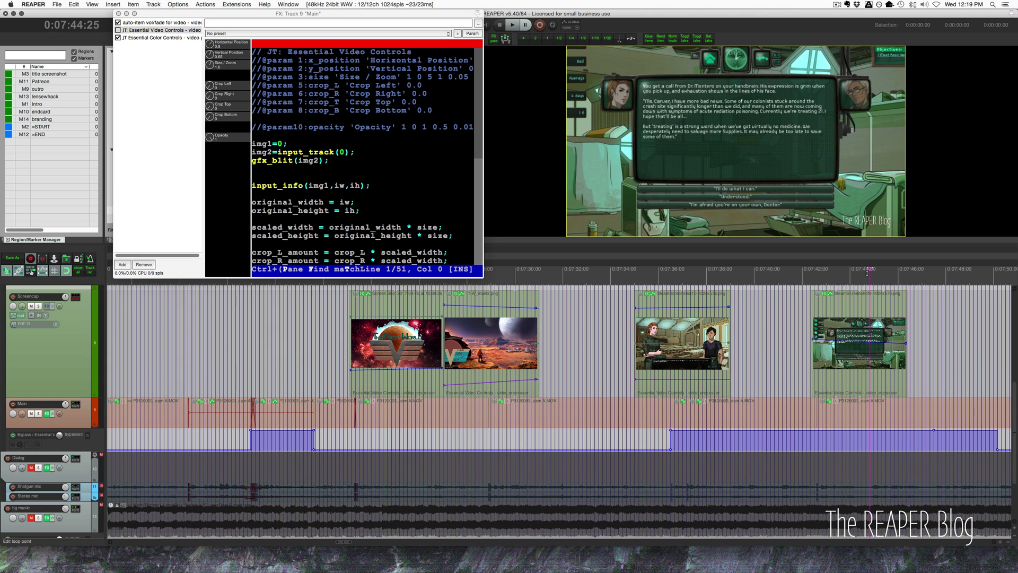
{"action": "left_click", "coordinate": [703, 273]}
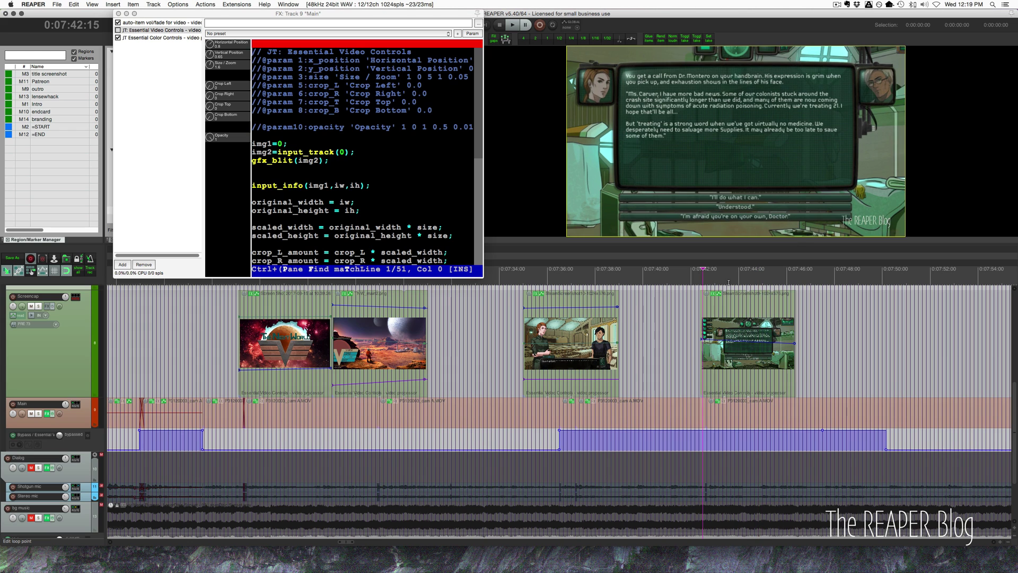
Solo the Screencap track and bypass the Main track's entire FX chain.
{"action": "left_click", "coordinate": [38, 307]}
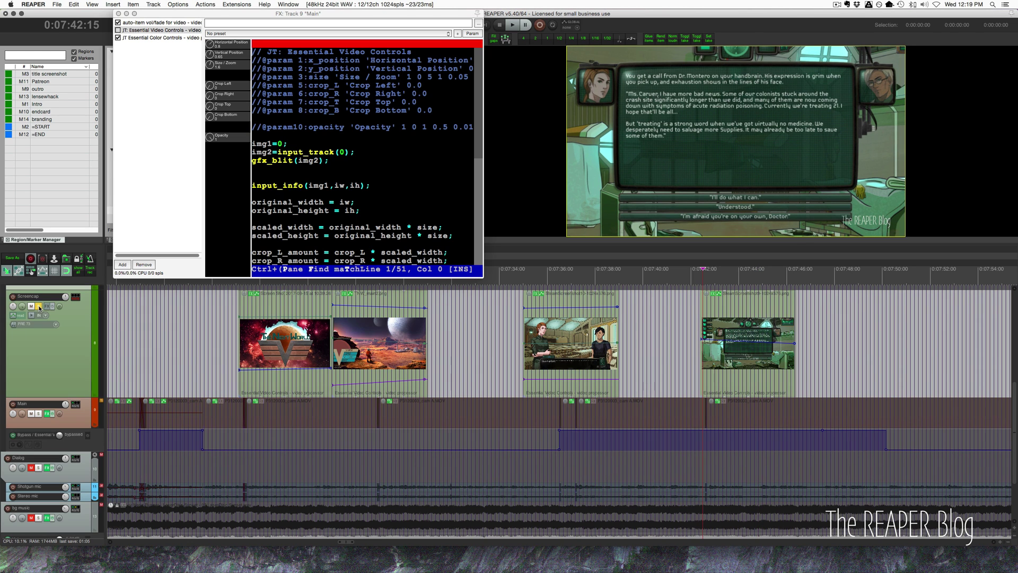
{"action": "left_click", "coordinate": [52, 414]}
{"action": "scroll", "coordinate": [510, 383], "scroll_direction": "down", "scroll_amount": 6}
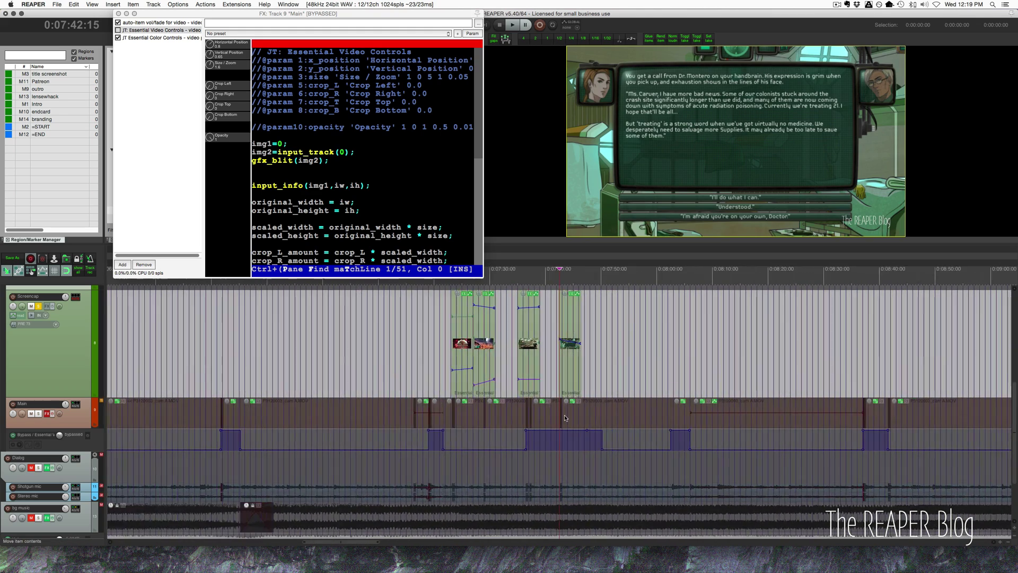
Collapse all tracks to show the whole project and close the Main track's FX window.
{"action": "scroll", "coordinate": [565, 415], "scroll_direction": "down", "scroll_amount": 8}
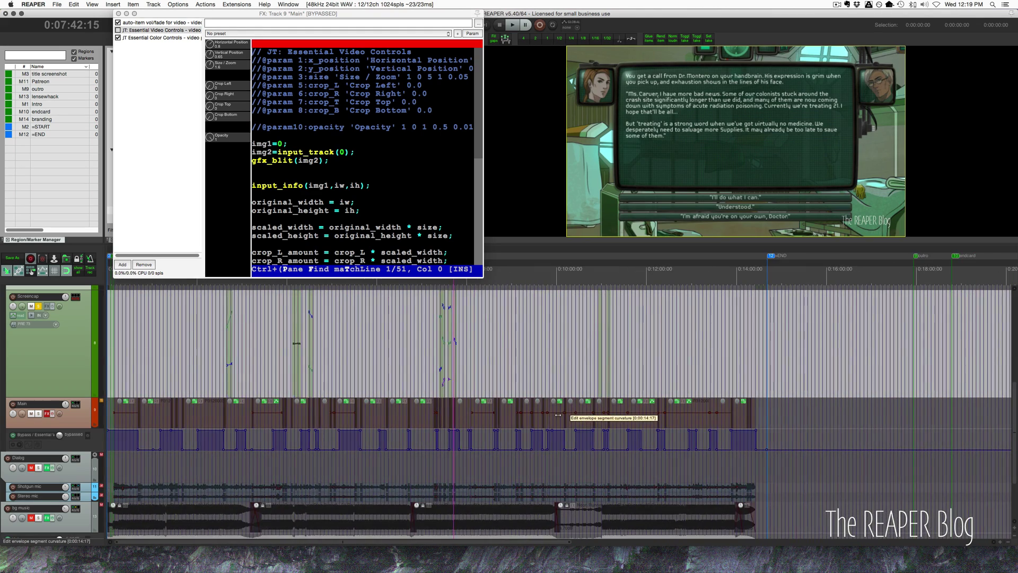
{"action": "key", "text": "grave"}
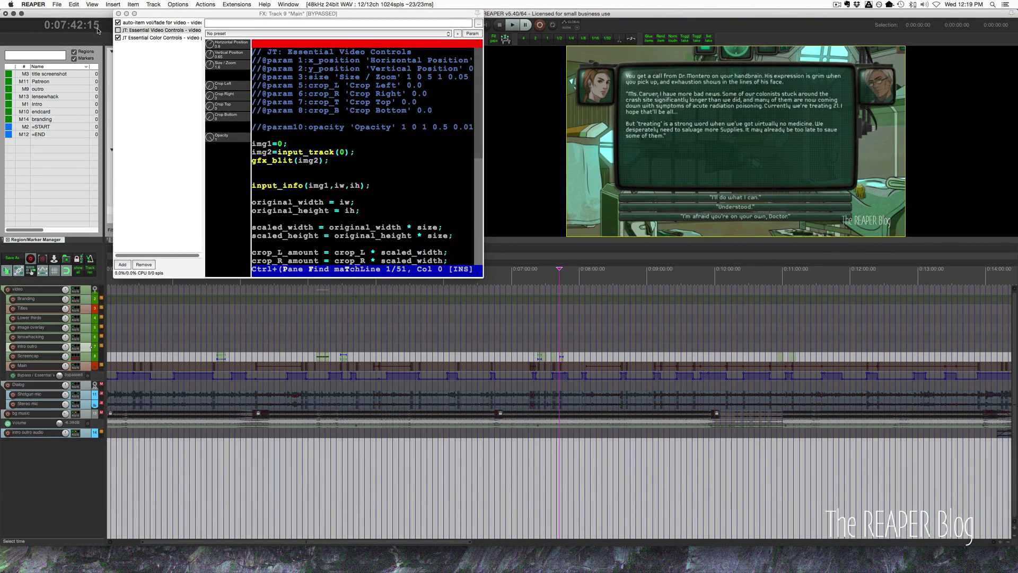
{"action": "left_click", "coordinate": [119, 13]}
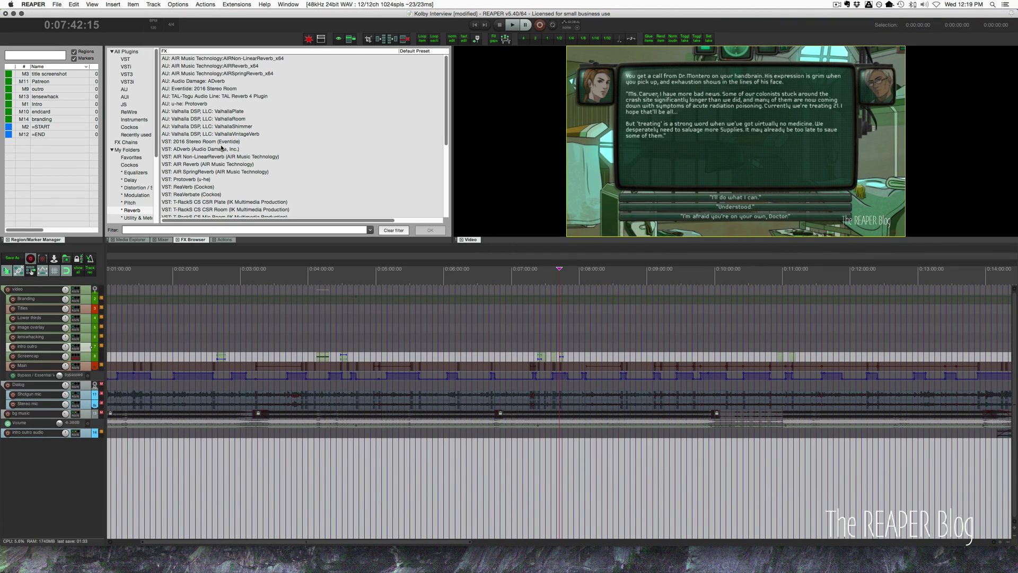